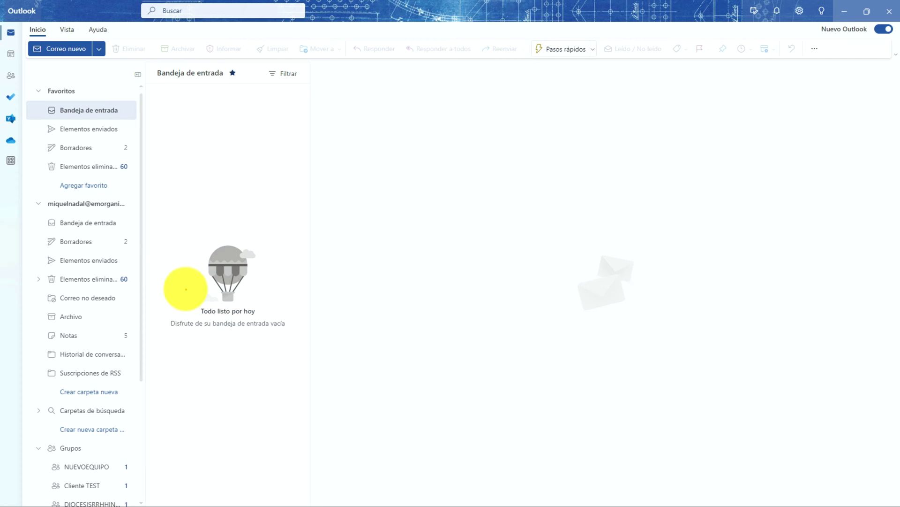
Review the mail folder list from the favourites down to the groups and the additional account
mouse_move(135, 167)
mouse_down()
mouse_move(47, 202)
mouse_move(70, 408)
mouse_move(173, 177)
mouse_move(127, 141)
mouse_up()
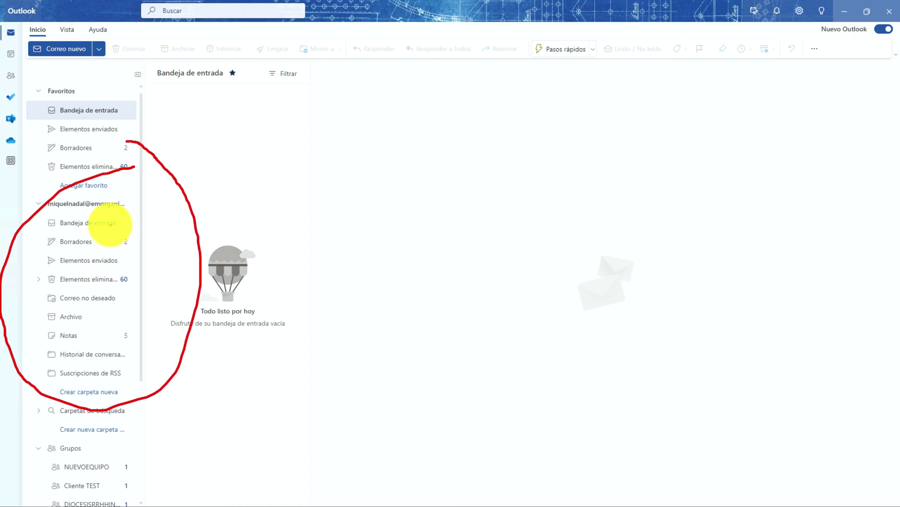
key(Escape)
scroll(108, 257, down, 3)
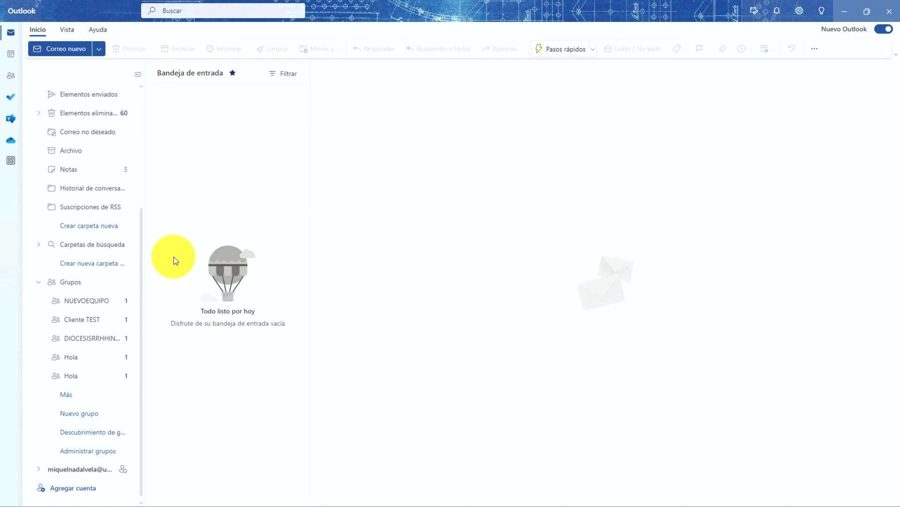
mouse_move(172, 283)
mouse_down()
mouse_move(82, 259)
mouse_move(24, 426)
mouse_move(191, 361)
mouse_move(155, 271)
mouse_move(141, 268)
mouse_up()
key(Escape)
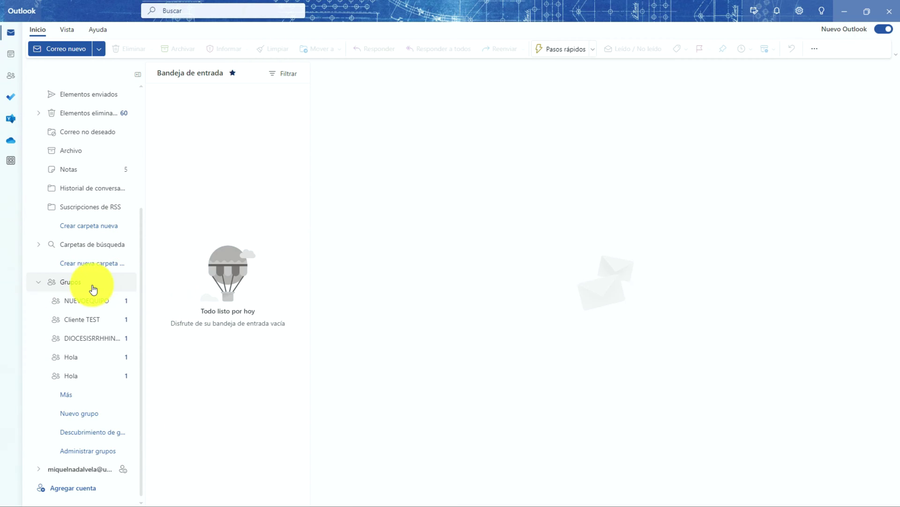
scroll(91, 263, up, 3)
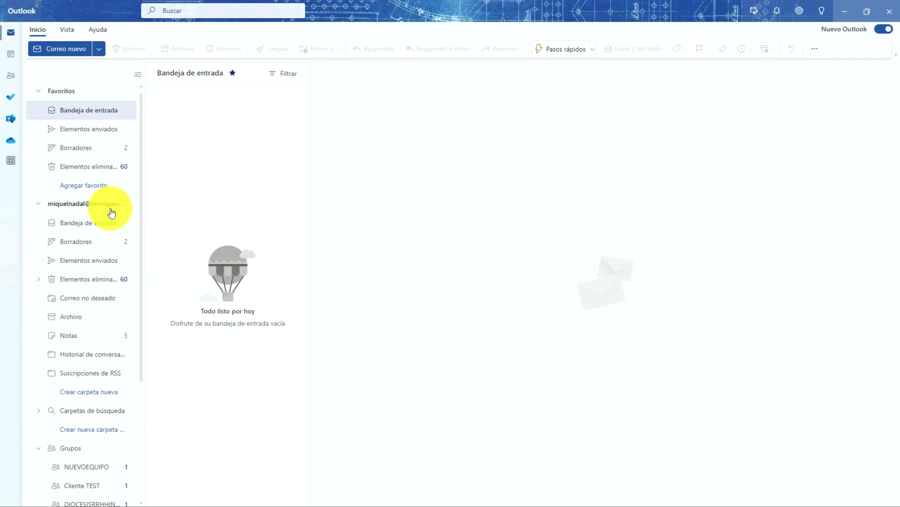
View the additional Office apps available from the navigation bar and close the list
mouse_move(72, 15)
mouse_down()
mouse_move(18, 9)
mouse_move(8, 205)
mouse_move(91, 214)
mouse_move(112, 97)
mouse_move(60, 8)
mouse_up()
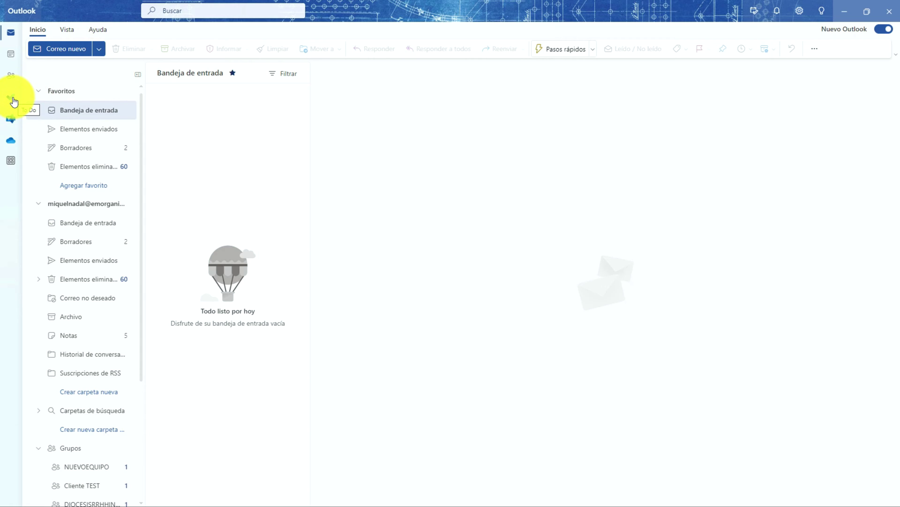
click(11, 165)
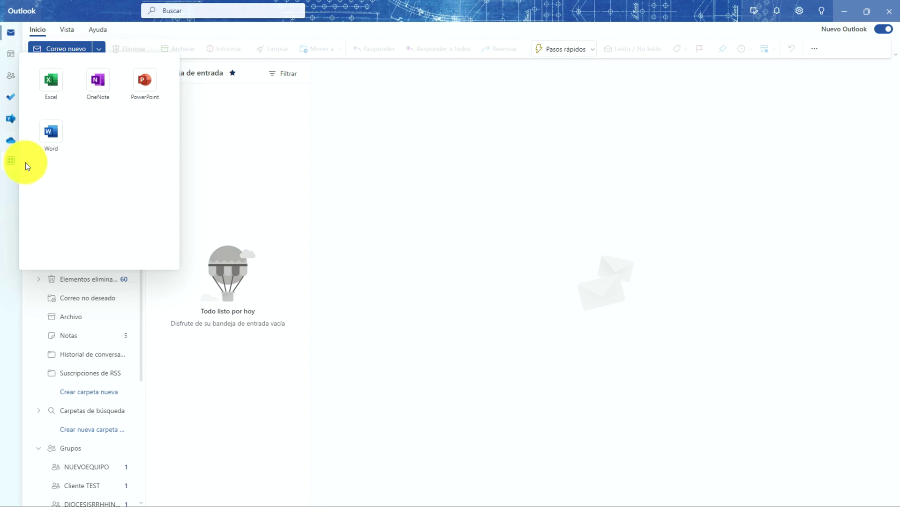
click(247, 172)
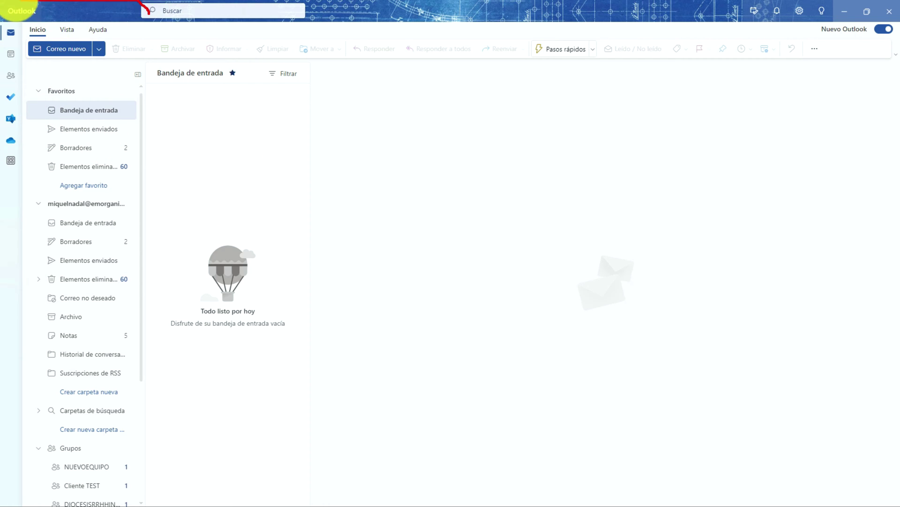
Examine the mail view commands on the ribbon and return to the Inicio commands
mouse_move(11, 40)
mouse_down()
mouse_move(111, 50)
mouse_move(152, 33)
mouse_up()
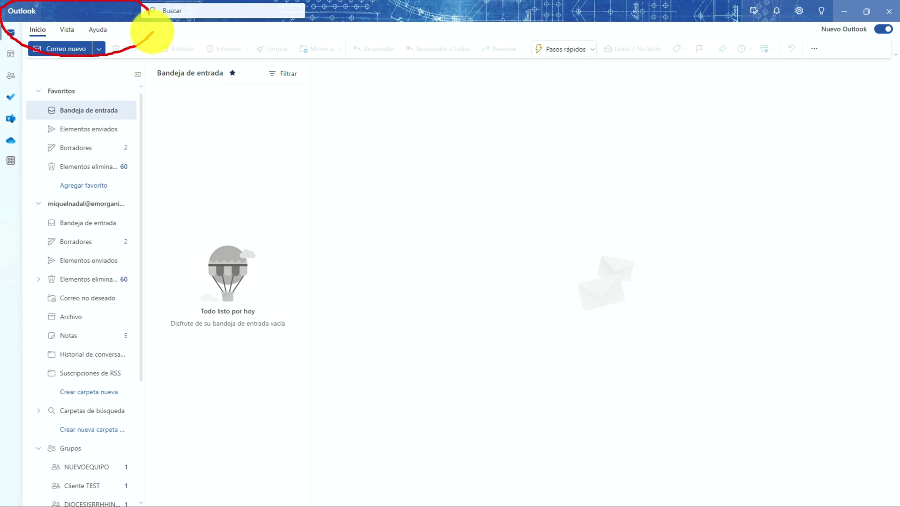
click(61, 32)
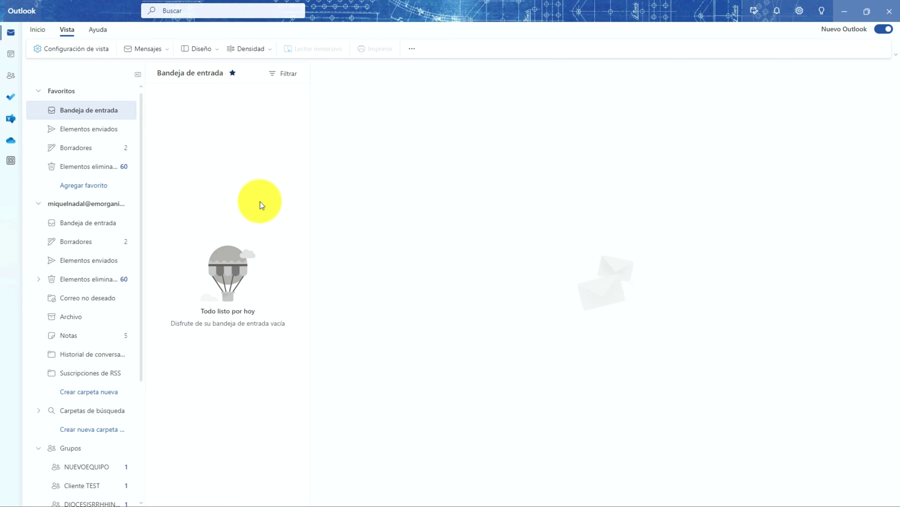
click(37, 30)
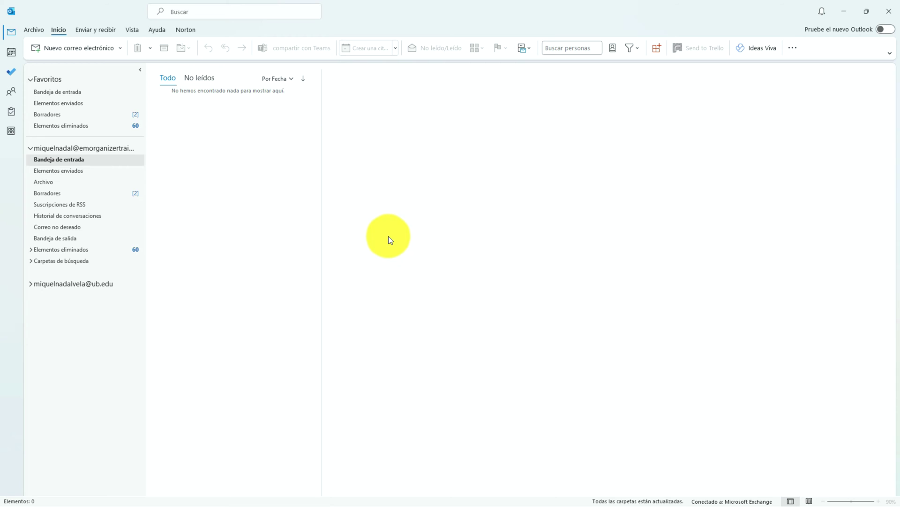
In classic Outlook, examine the commands of a blank email and a blank appointment, closing both without saving
mouse_move(212, 19)
mouse_down()
mouse_move(39, 22)
mouse_move(161, 56)
mouse_move(191, 16)
mouse_move(181, 28)
mouse_up()
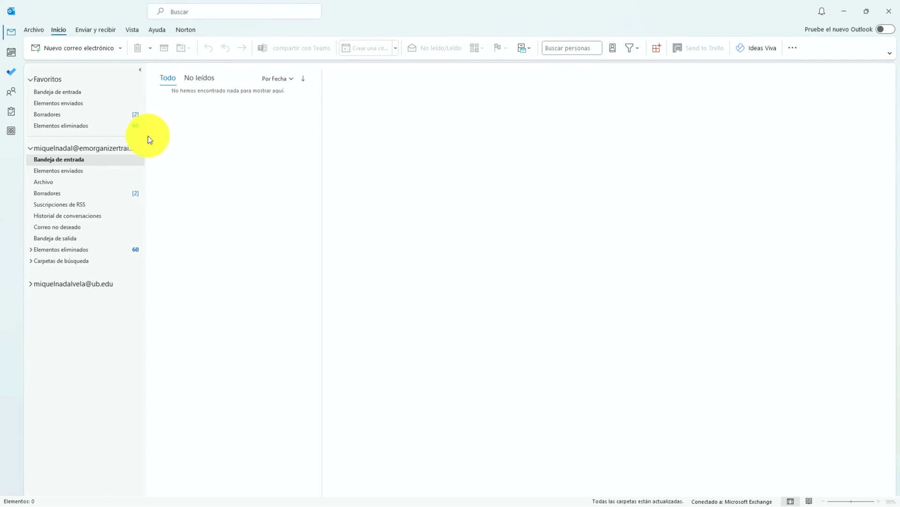
click(73, 51)
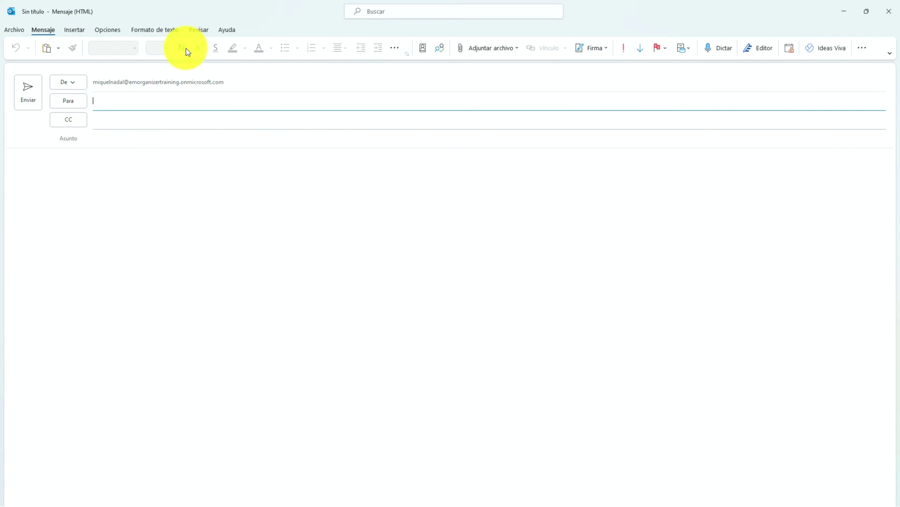
click(861, 6)
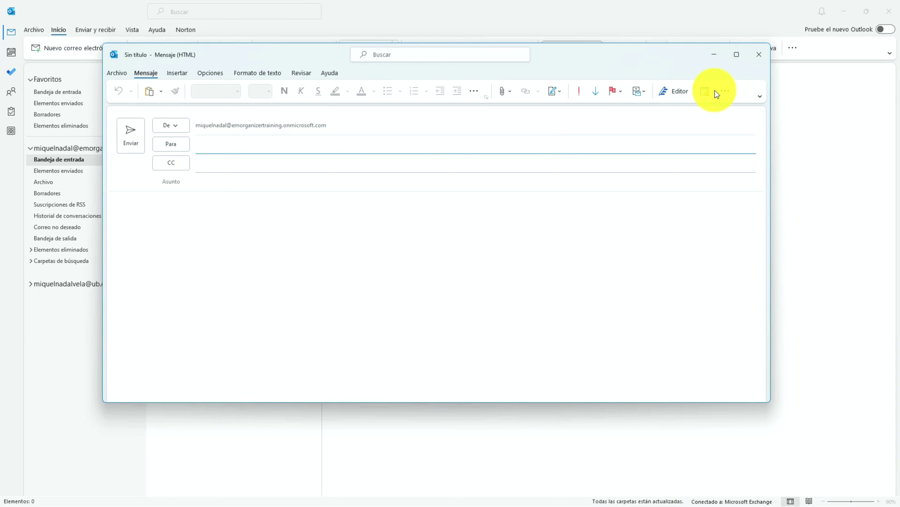
click(212, 77)
click(178, 71)
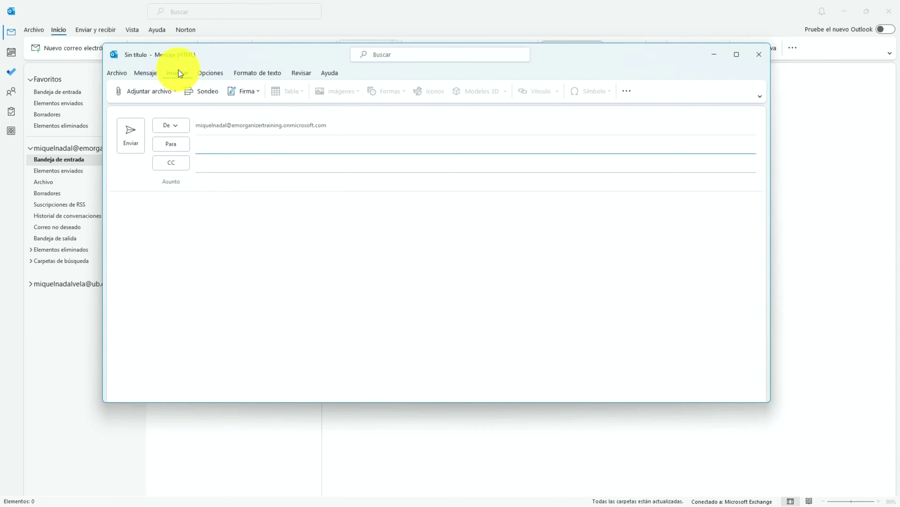
click(760, 55)
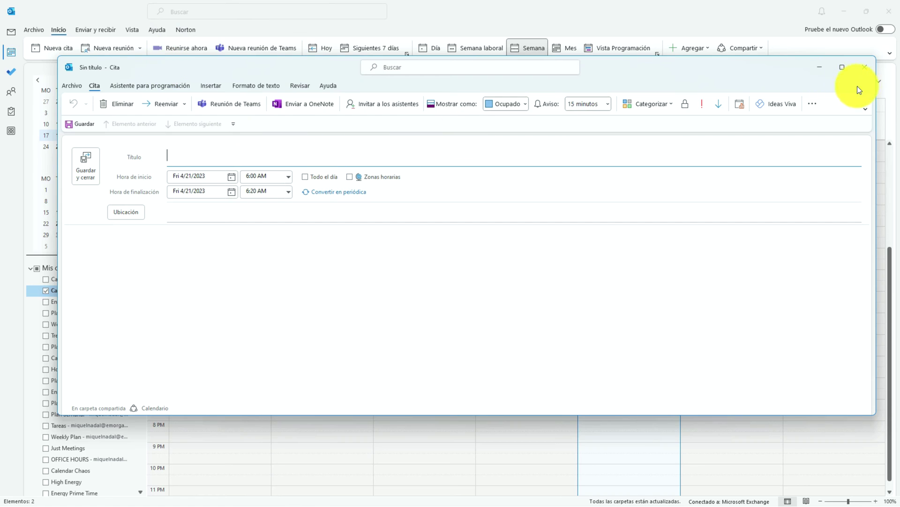
click(862, 69)
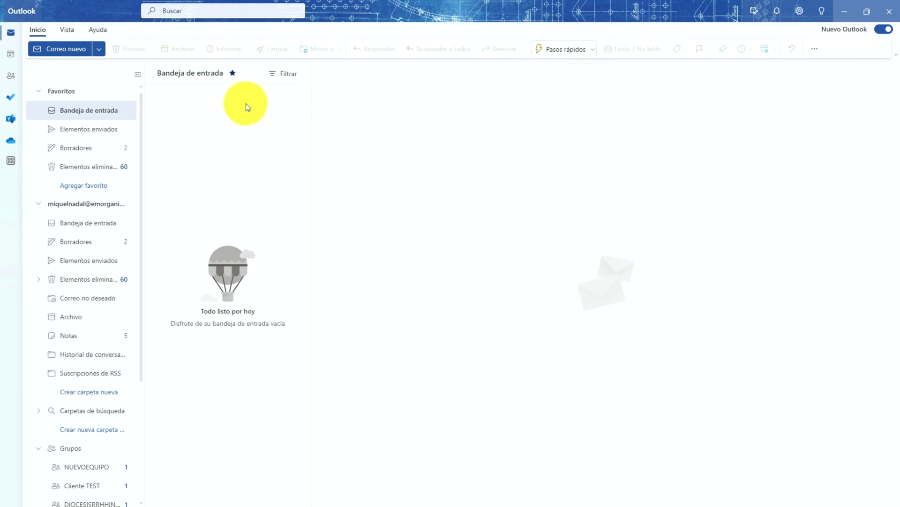
mouse_move(148, 22)
mouse_down()
mouse_move(9, 9)
mouse_move(105, 54)
mouse_move(96, 44)
mouse_up()
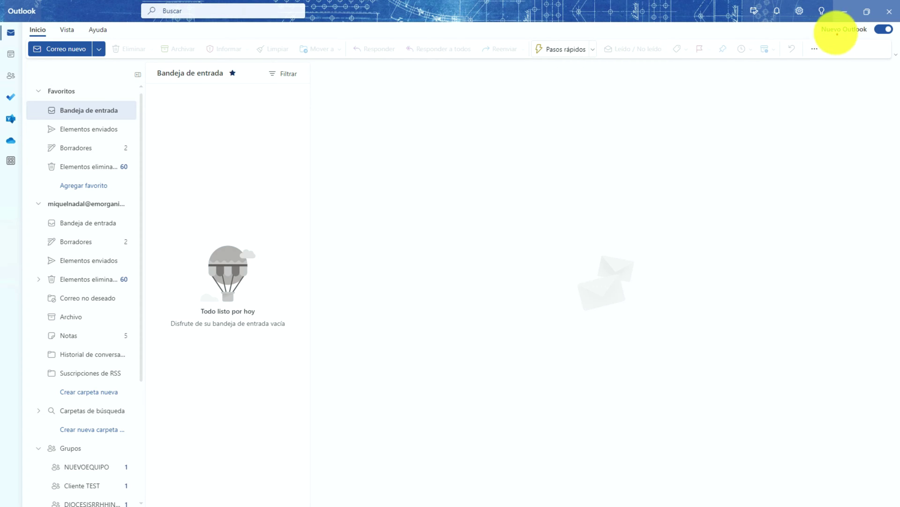
mouse_move(815, 26)
mouse_down()
mouse_move(868, 77)
mouse_move(838, 21)
mouse_up()
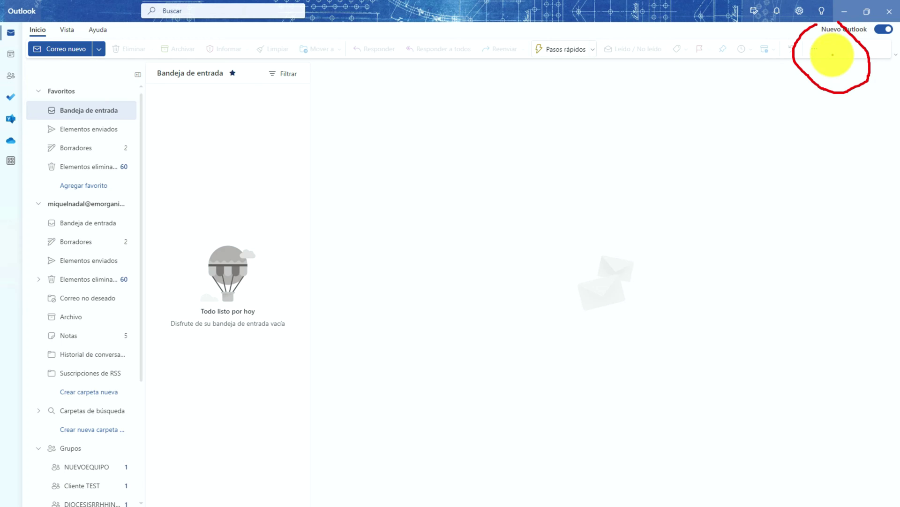
Customize the new Outlook mail ribbon by adding the Reglas and Reunión buttons, and save the changes
click(820, 47)
mouse_move(830, 96)
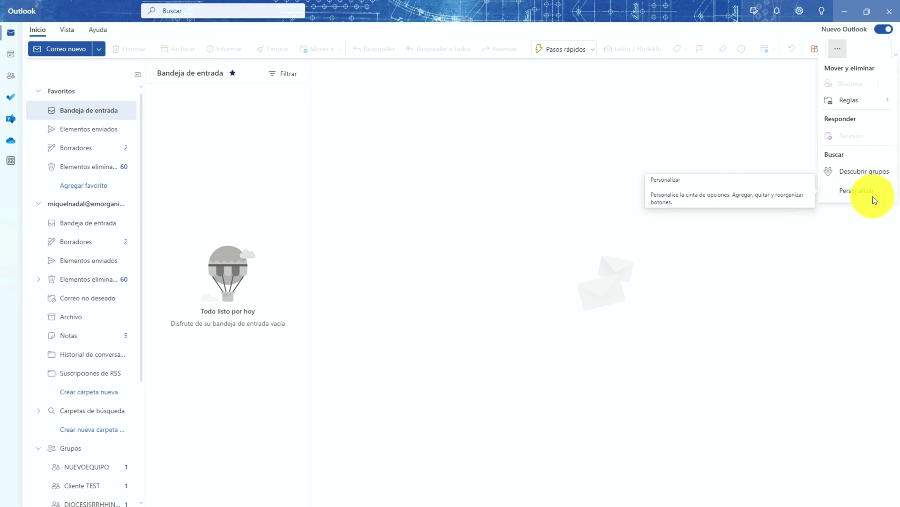
click(855, 196)
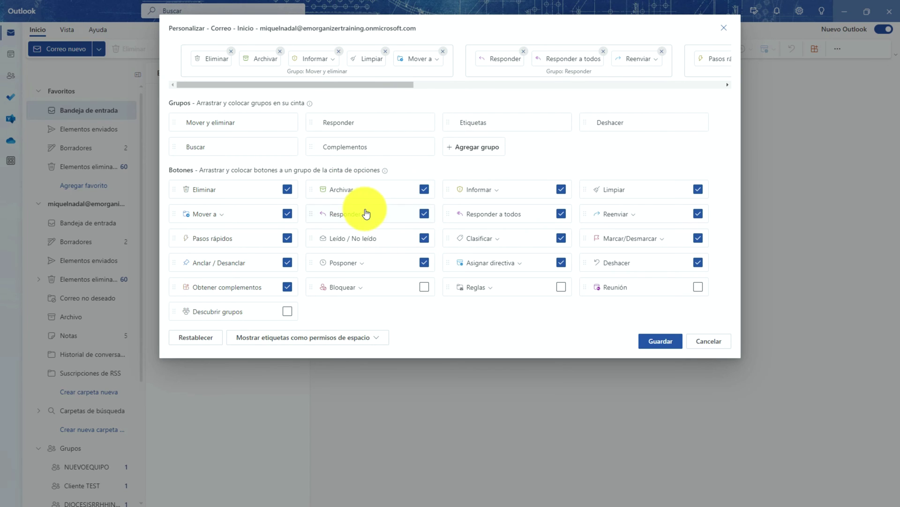
click(562, 287)
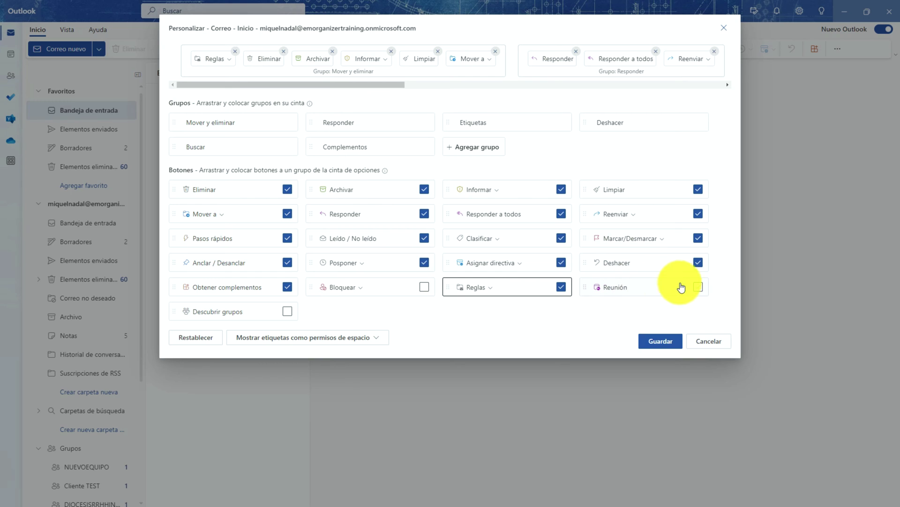
click(698, 288)
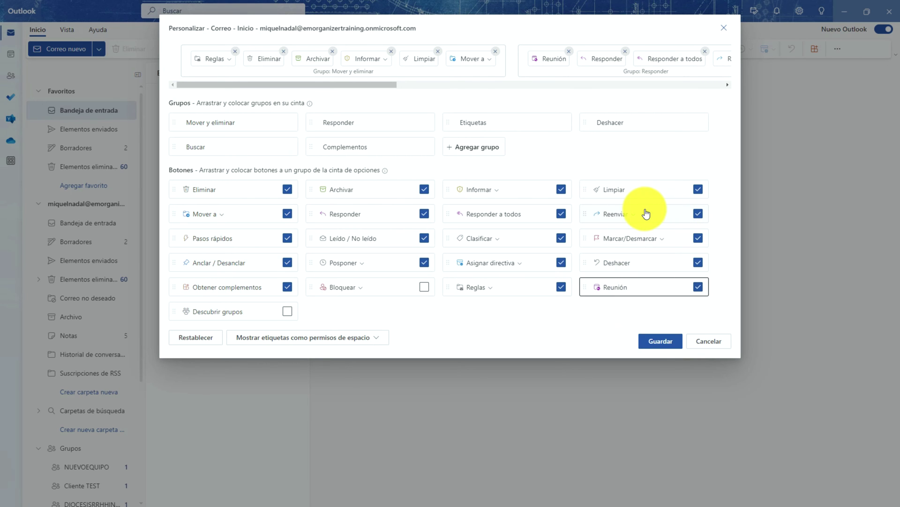
click(658, 346)
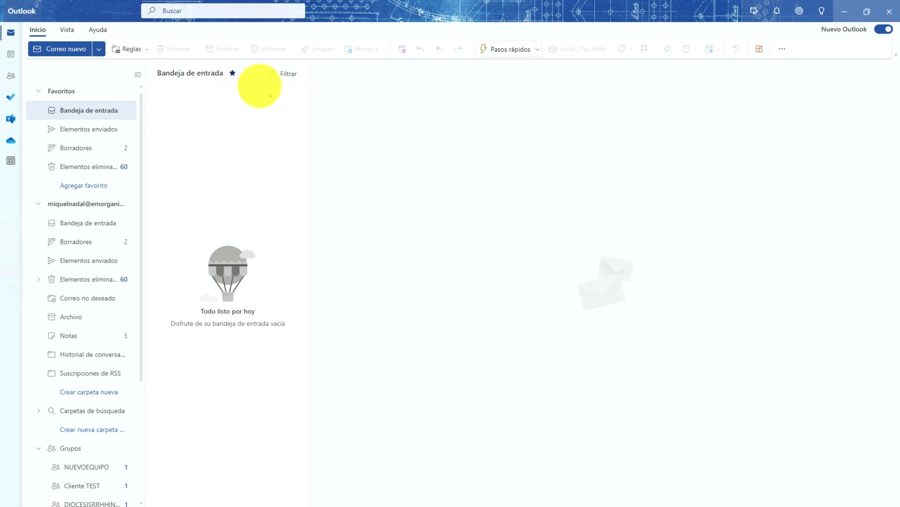
mouse_move(157, 26)
mouse_down()
mouse_move(96, 66)
mouse_move(162, 29)
mouse_move(146, 12)
mouse_up()
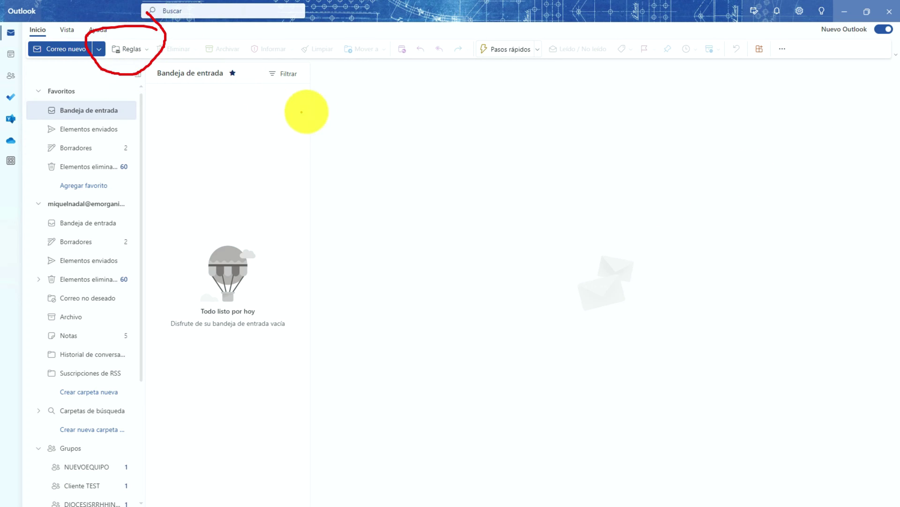
mouse_move(431, 30)
mouse_down()
mouse_move(402, 24)
mouse_move(374, 60)
mouse_up()
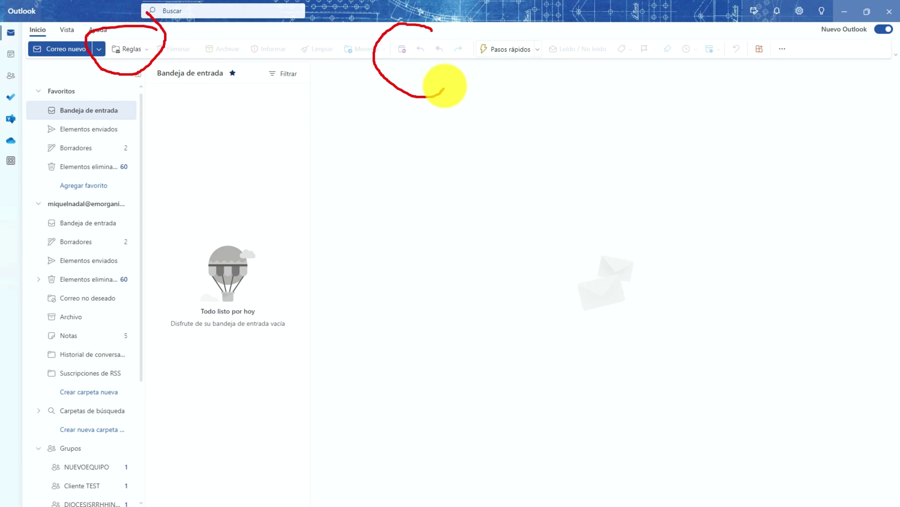
key(Escape)
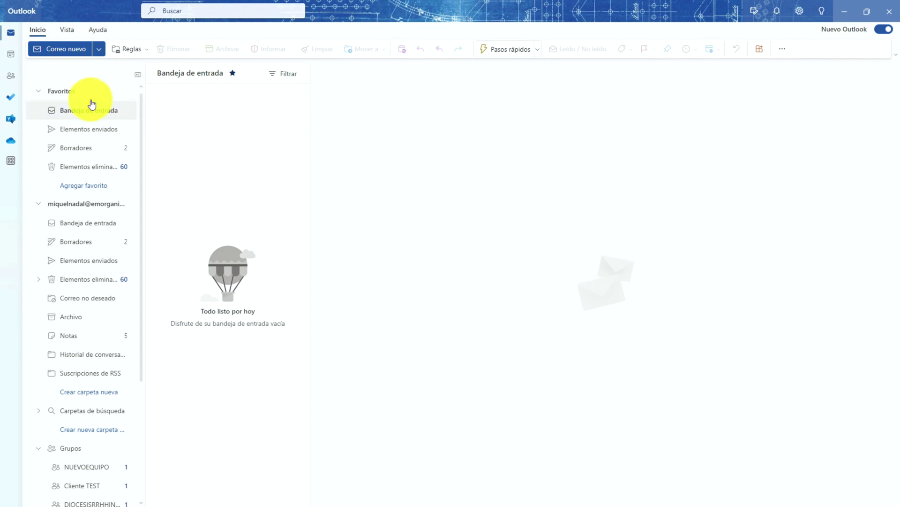
Start a blank email and examine its insert commands with the message body active
click(64, 47)
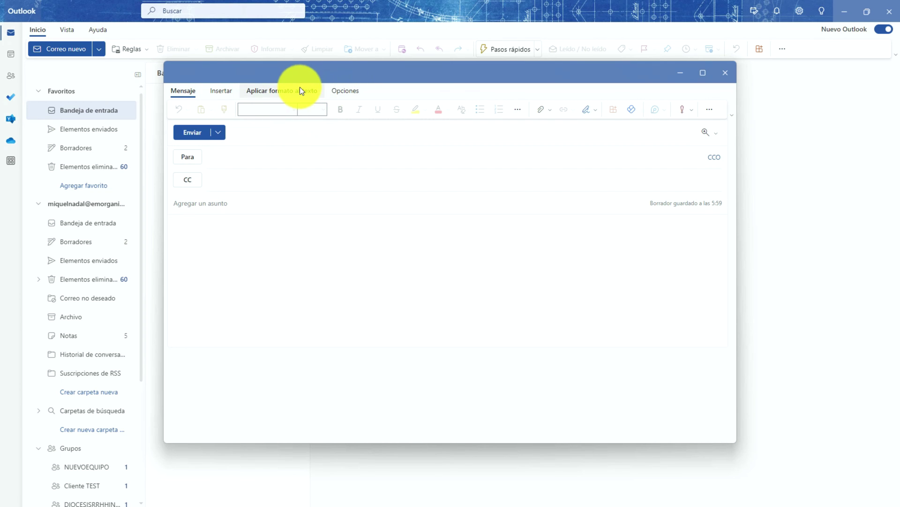
click(221, 91)
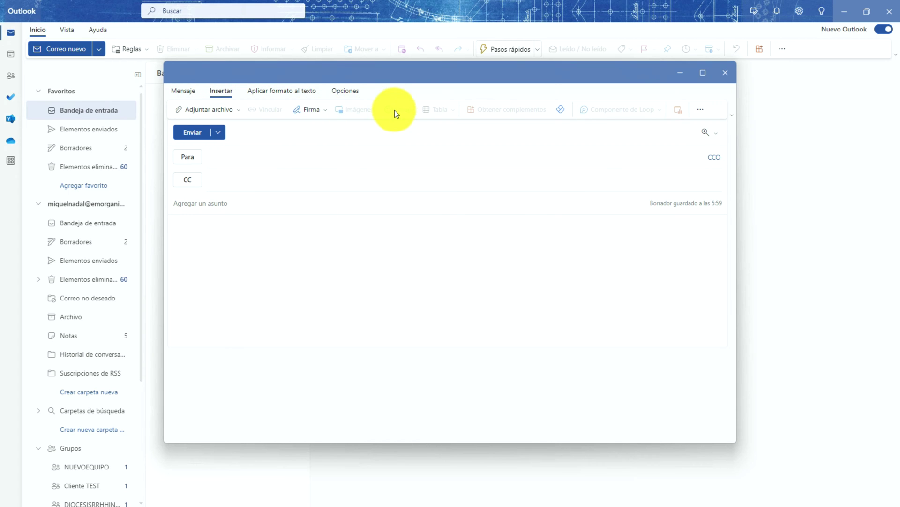
click(231, 228)
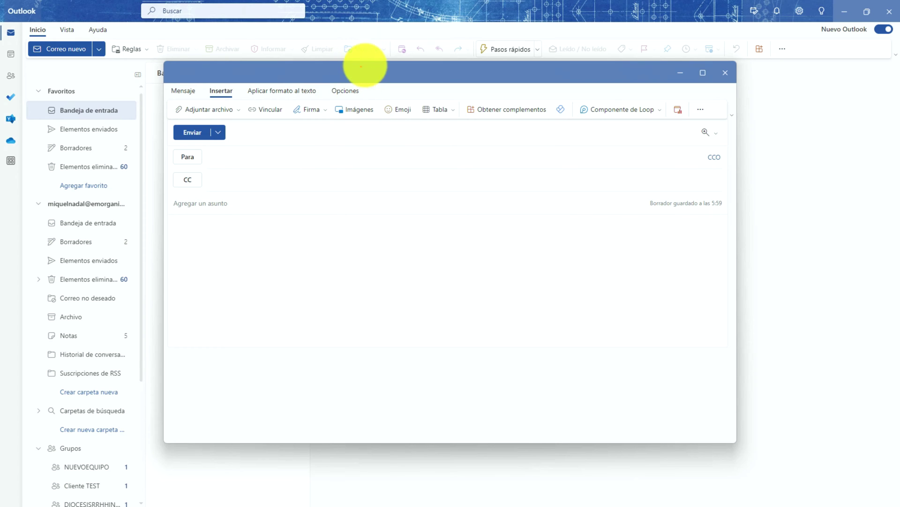
mouse_move(685, 94)
mouse_down()
mouse_move(573, 89)
mouse_move(547, 133)
mouse_move(662, 102)
mouse_up()
drag(384, 36, 497, 78)
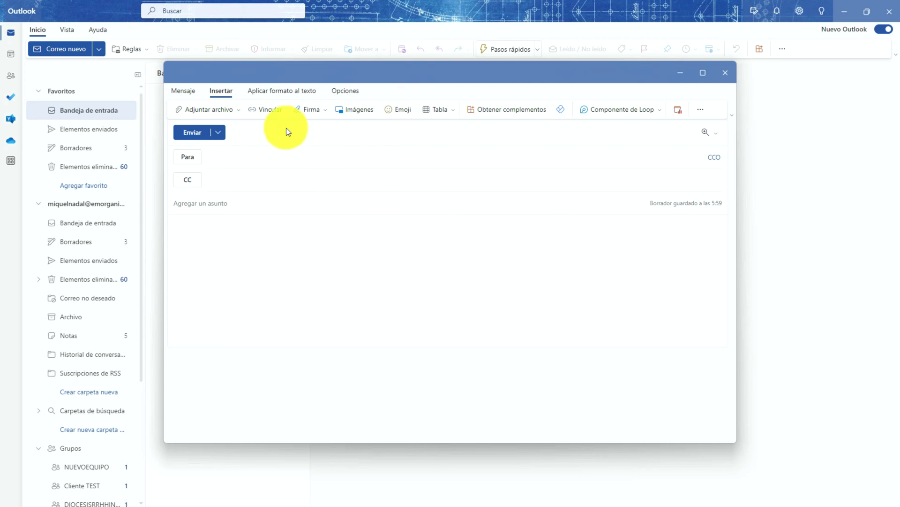
click(210, 215)
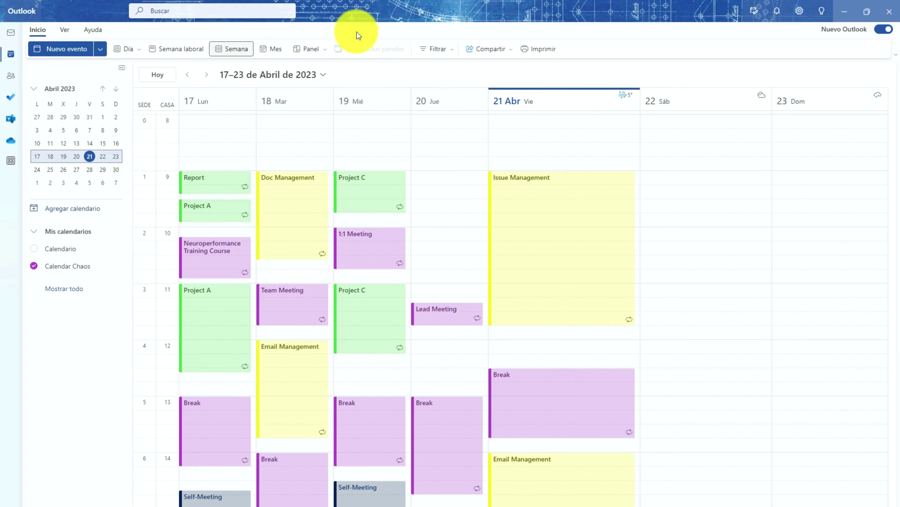
Start a new event in the calendar and review its scheduling assistant and additional event commands
click(67, 53)
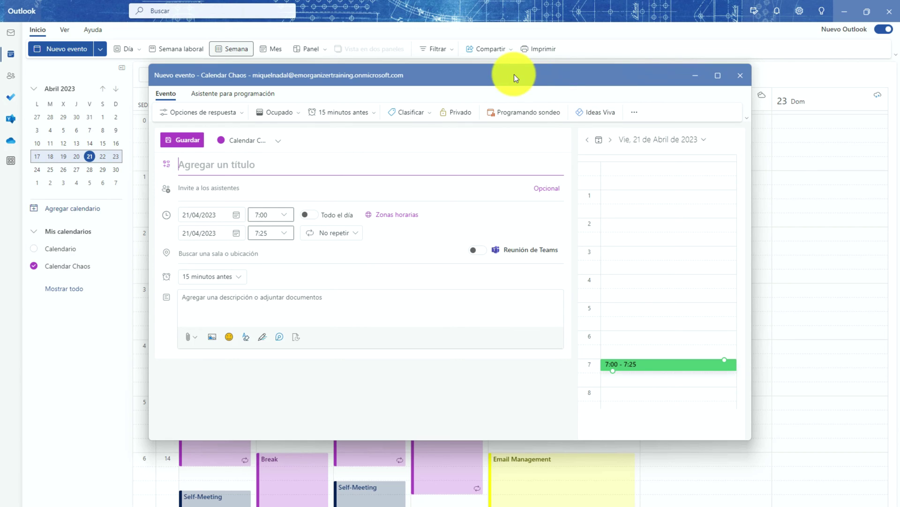
click(234, 99)
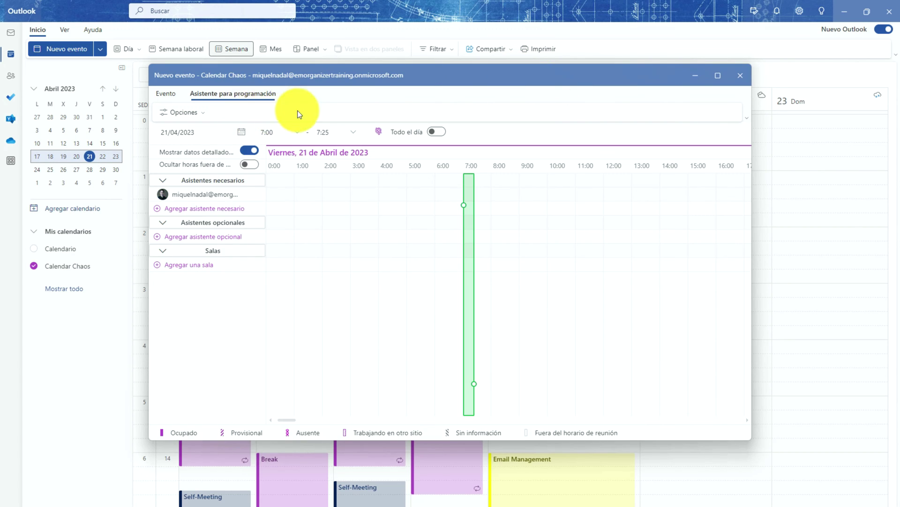
click(175, 94)
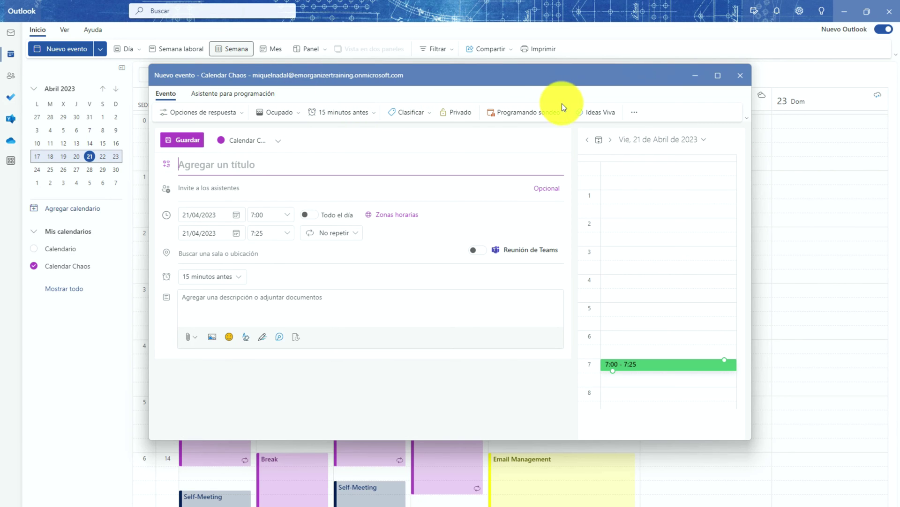
mouse_move(667, 102)
mouse_down()
mouse_move(613, 74)
mouse_move(654, 134)
mouse_up()
click(642, 111)
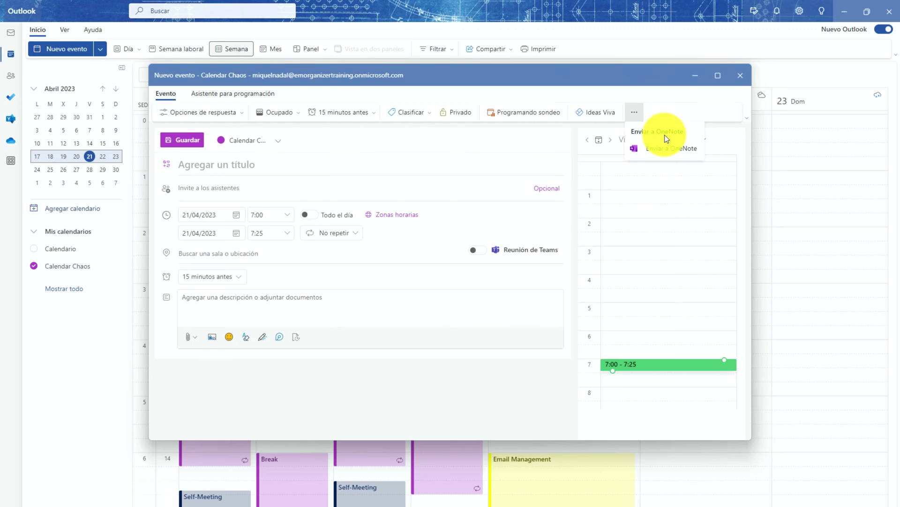
Close the blank event without saving it and return to the mail view
click(740, 75)
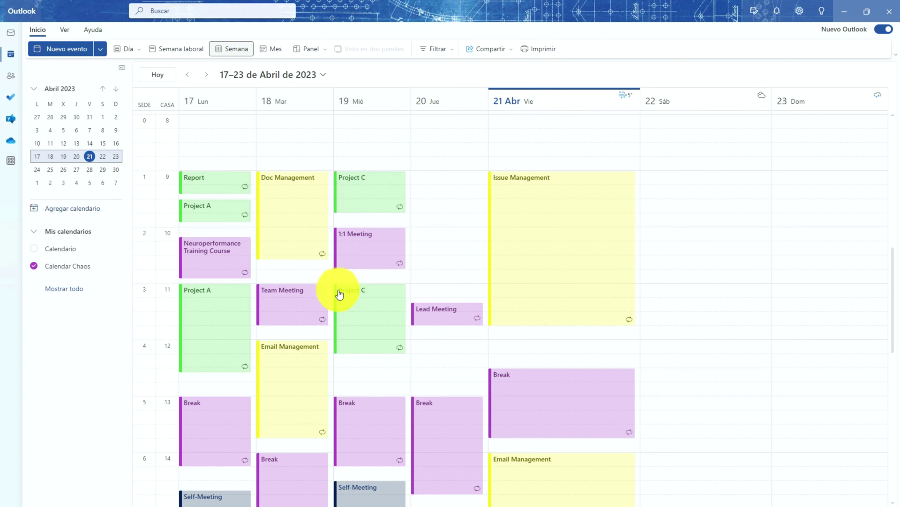
click(11, 33)
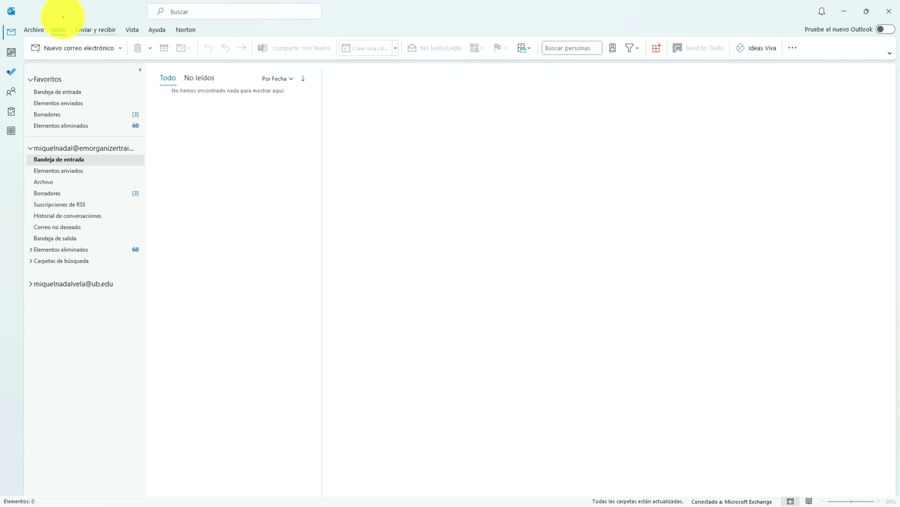
In classic Outlook, open the program options and examine their categories
click(35, 33)
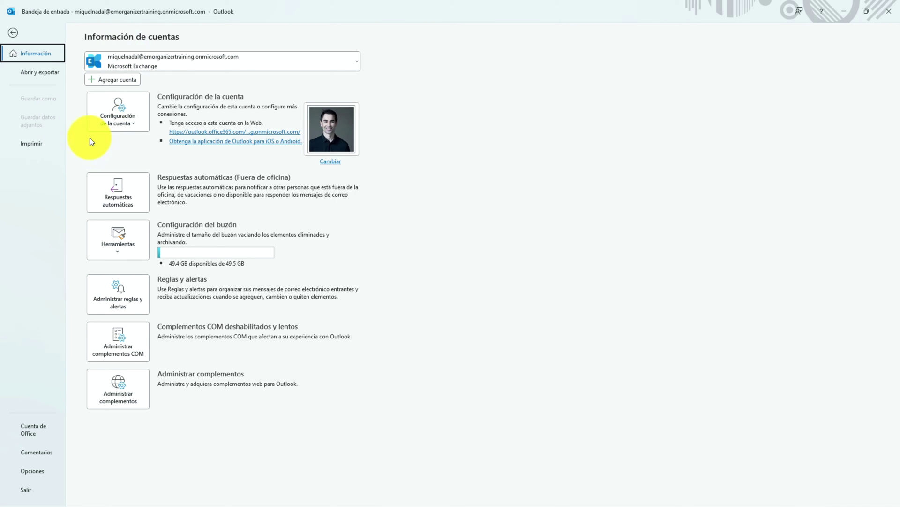
click(34, 471)
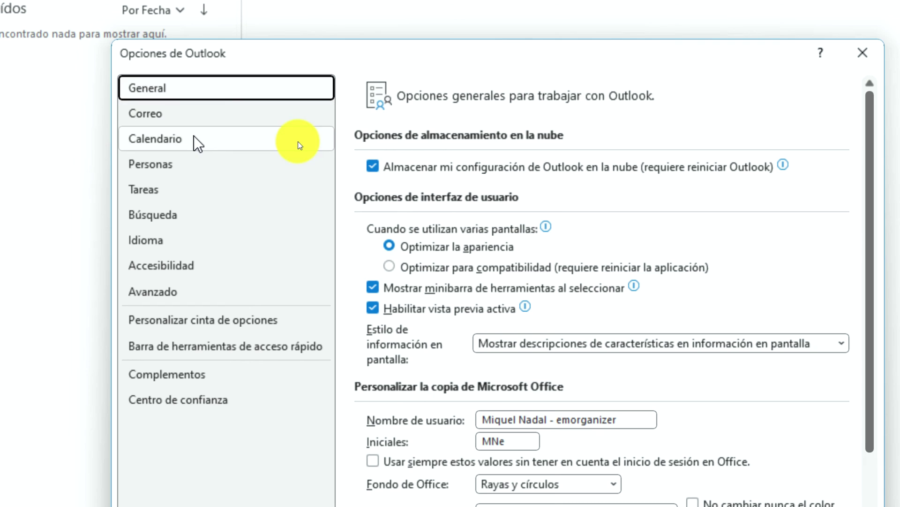
click(297, 140)
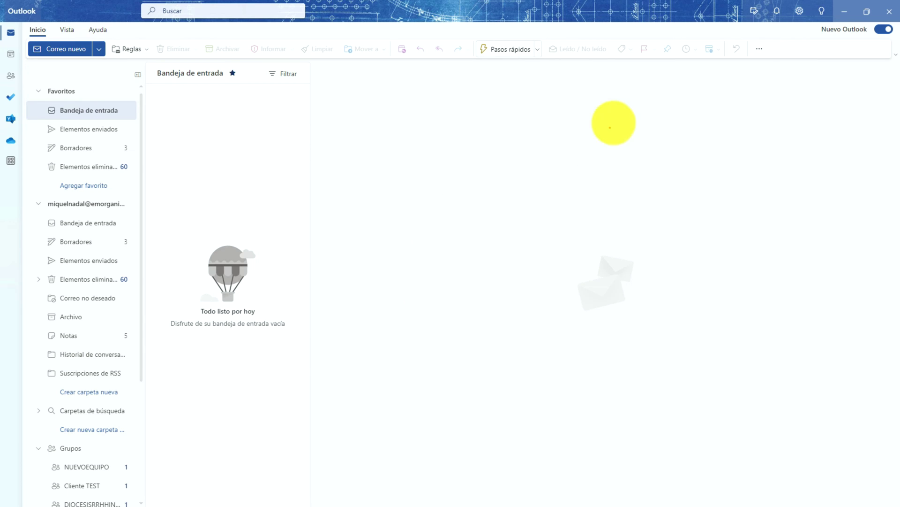
In the new Outlook, open the quick settings and review the theme, display density, message list and reading pane options
mouse_move(814, 7)
mouse_down()
mouse_move(751, 18)
mouse_move(769, 60)
mouse_move(824, 41)
mouse_move(813, 31)
mouse_move(801, 100)
mouse_up()
key(Escape)
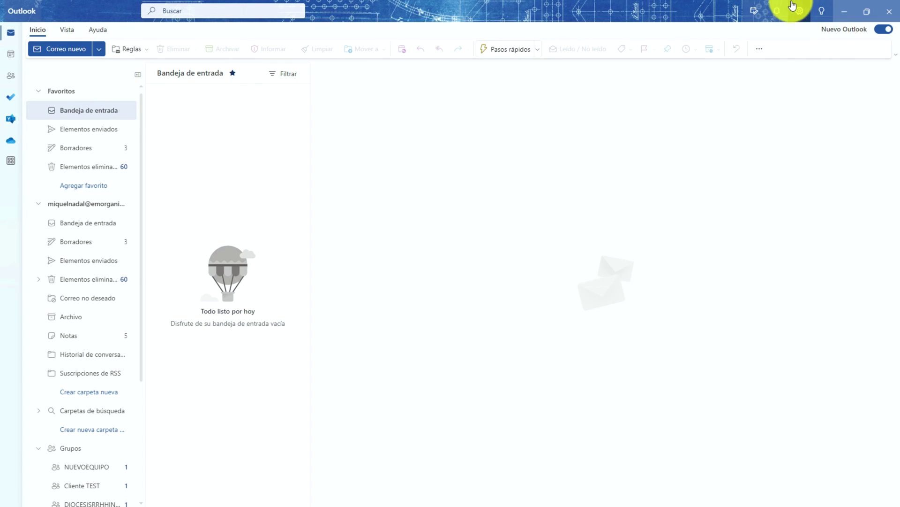
click(796, 11)
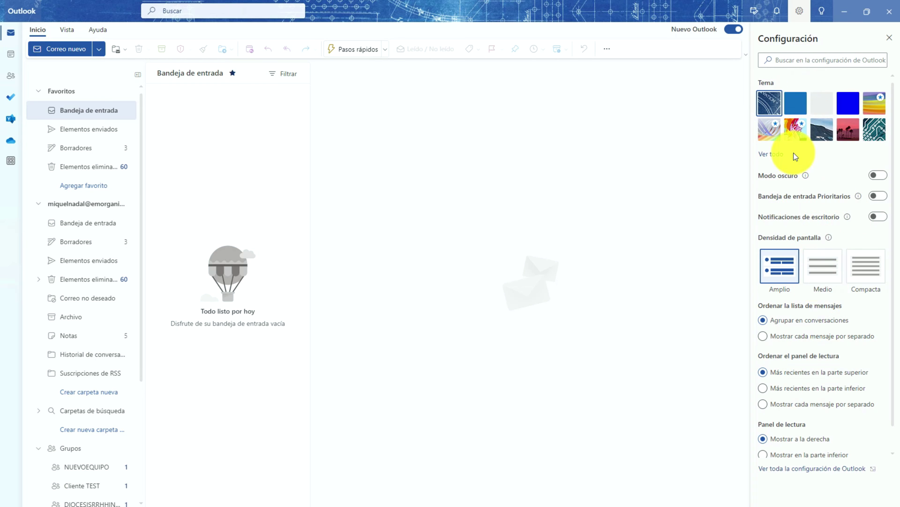
scroll(815, 203, down, 1)
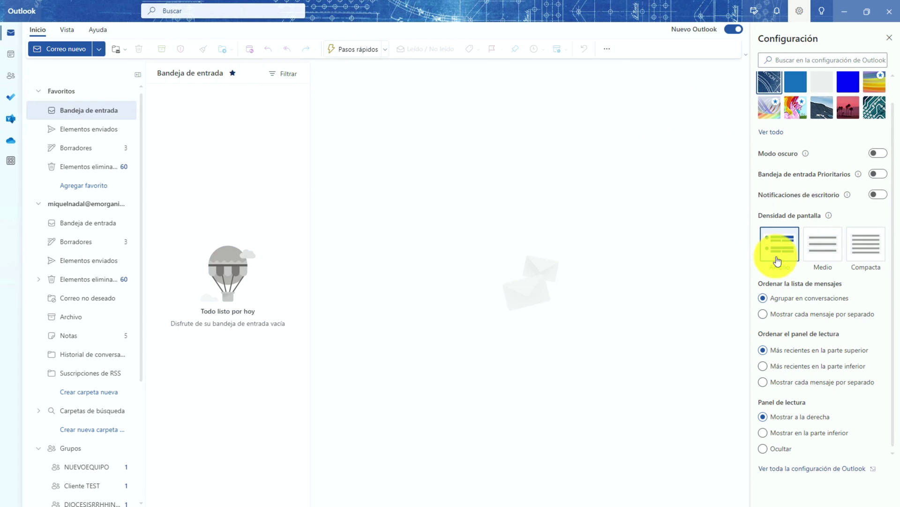
mouse_move(875, 454)
mouse_down()
mouse_move(755, 453)
mouse_move(828, 496)
mouse_up()
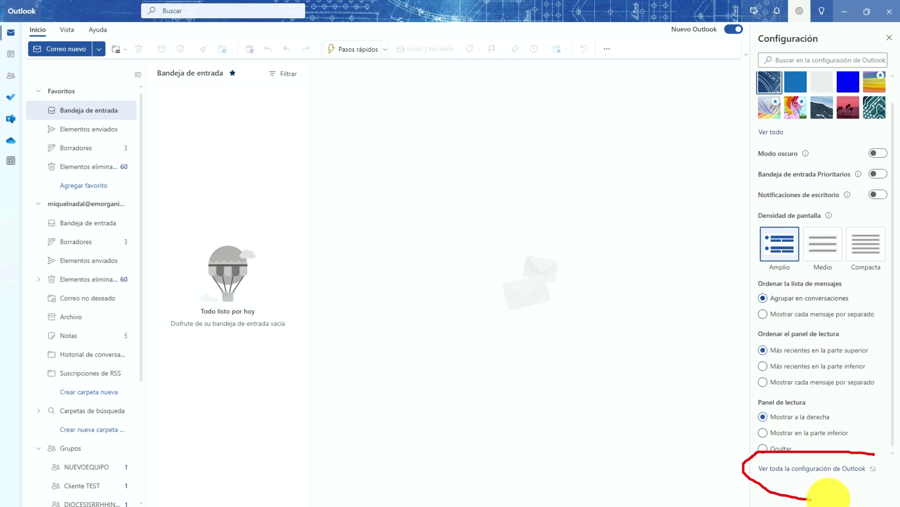
Open the full Outlook settings and review the account pages for automatic replies, signatures, categories, mobile devices and storage
click(828, 472)
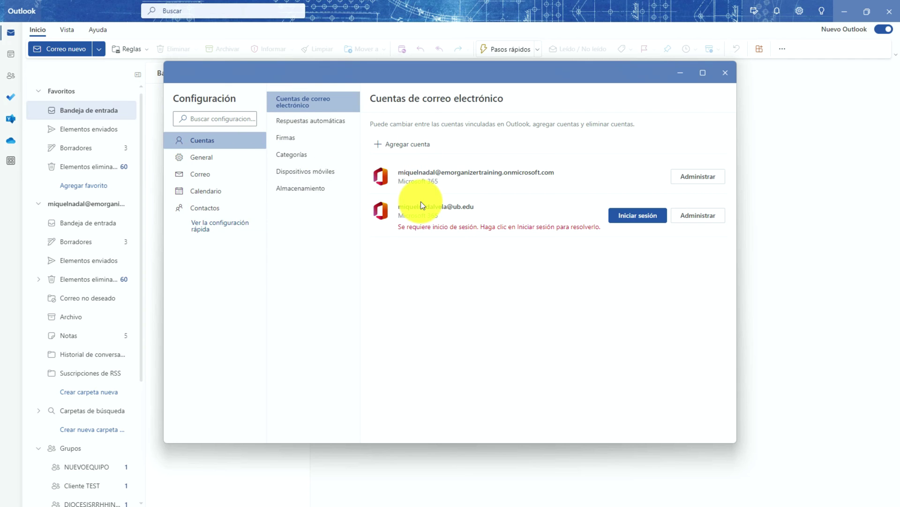
click(301, 121)
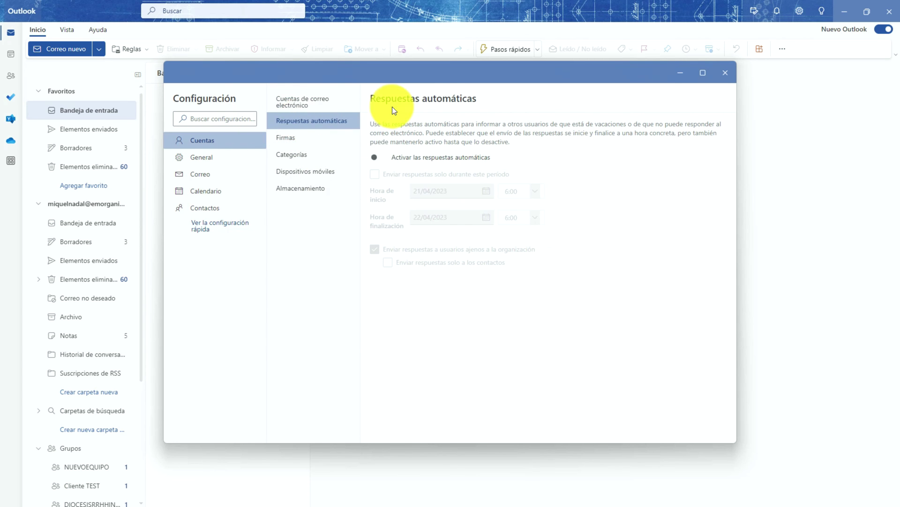
click(287, 138)
click(289, 156)
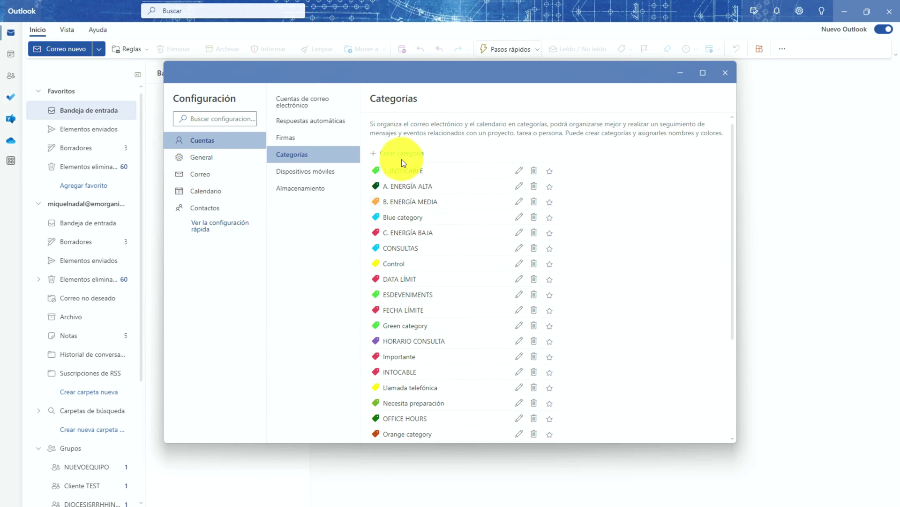
click(307, 178)
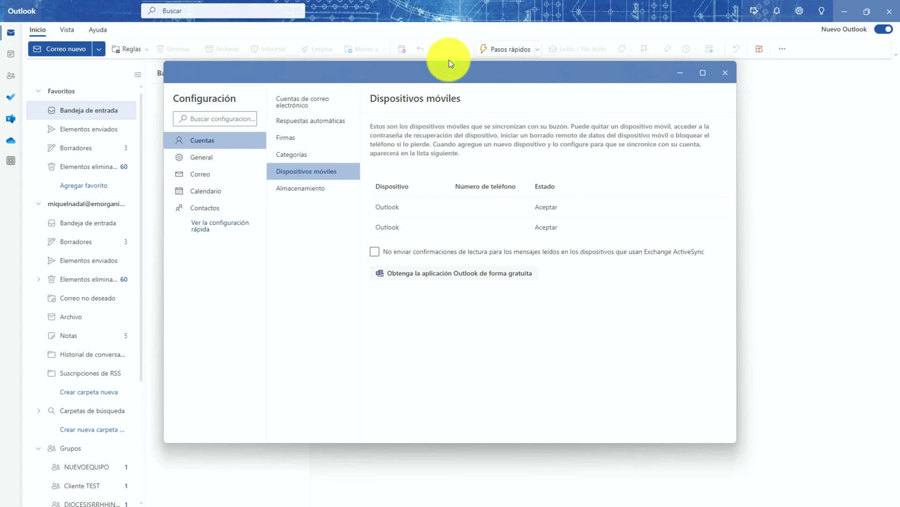
click(302, 189)
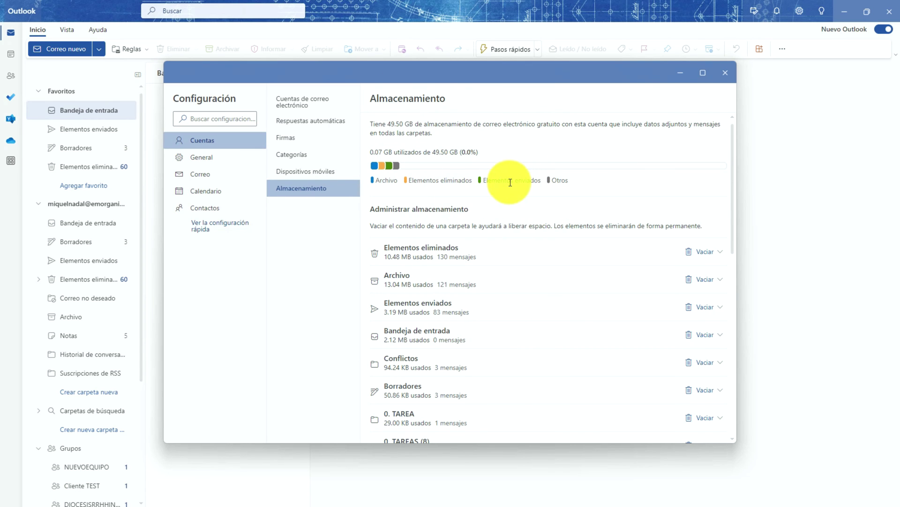
Review the General, Correo and Calendario settings, including the mail layout options and the Bookings conmigo page
click(206, 159)
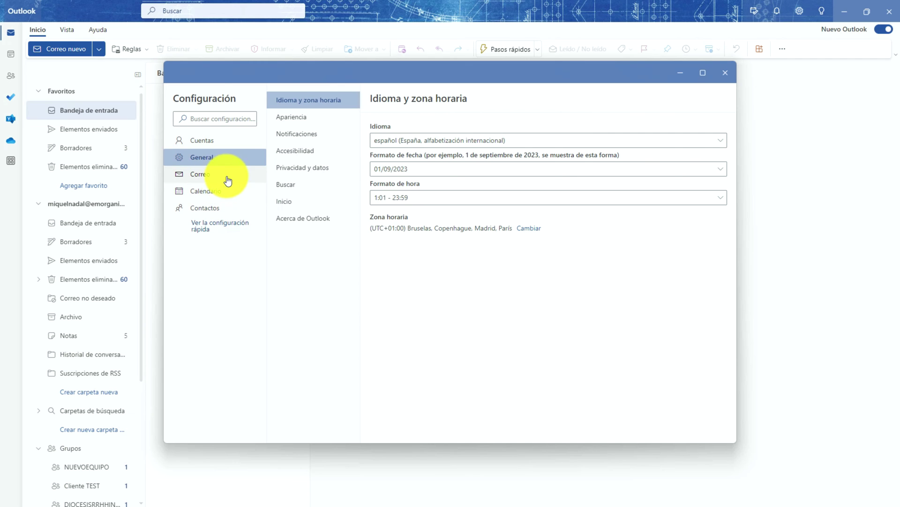
click(196, 175)
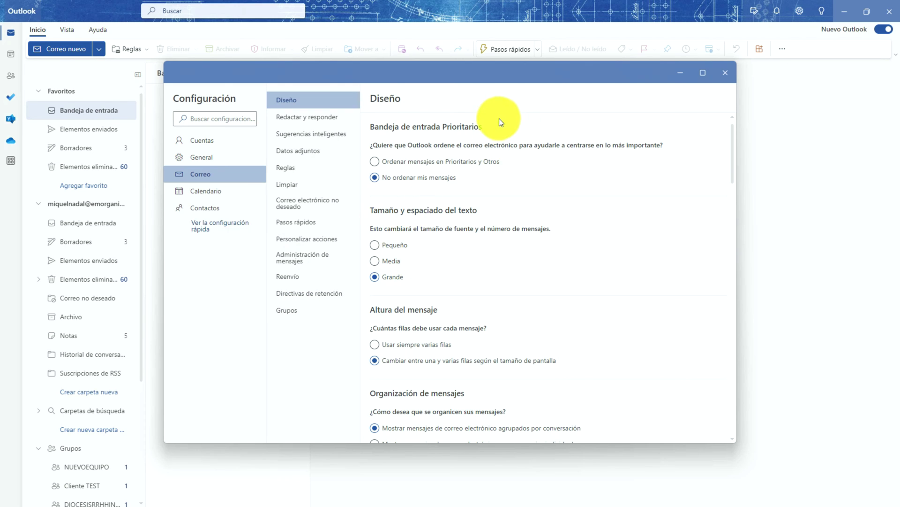
scroll(488, 141, down, 10)
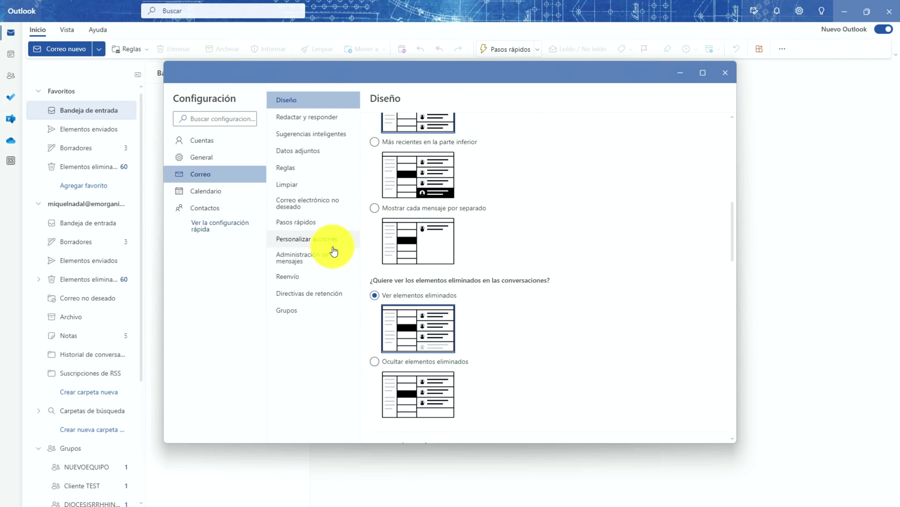
click(210, 192)
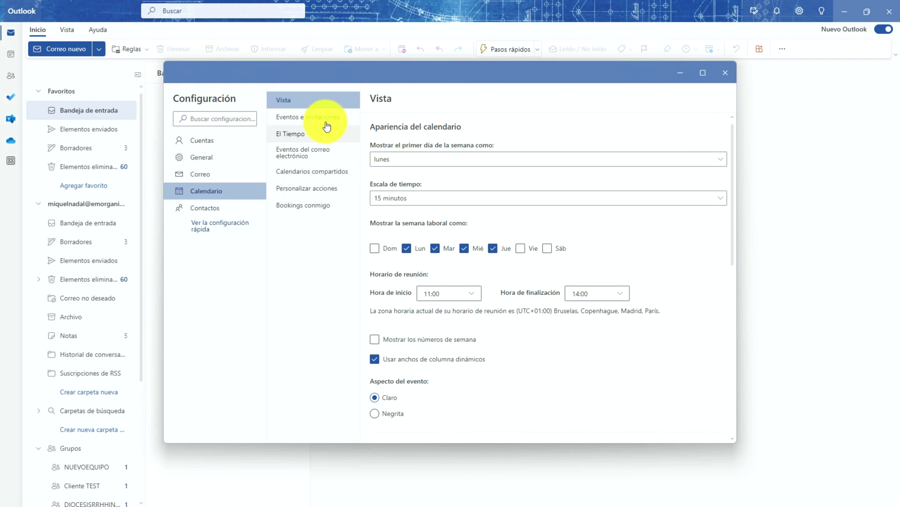
click(325, 213)
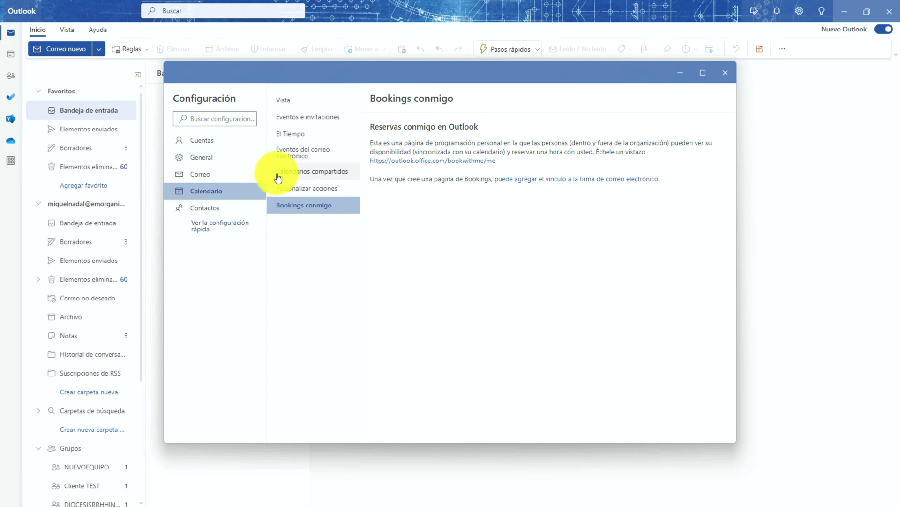
click(256, 190)
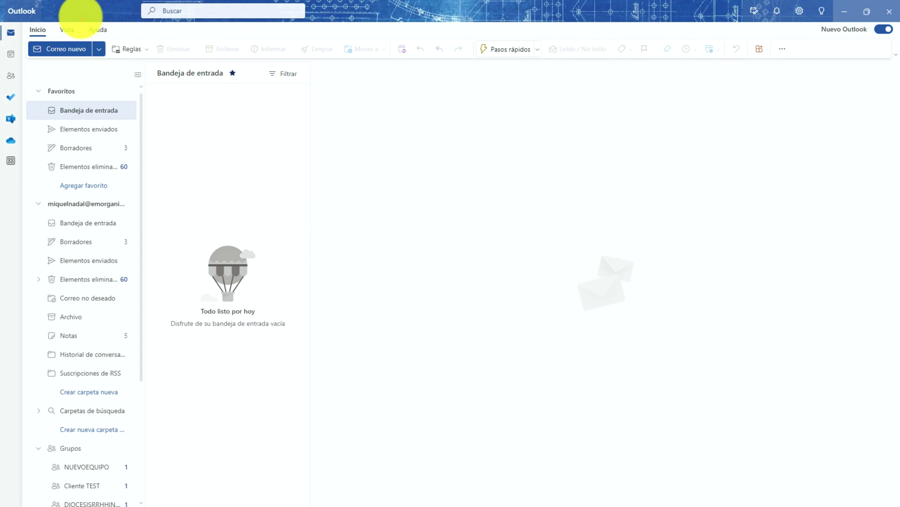
mouse_move(70, 6)
mouse_down()
mouse_move(5, 7)
mouse_move(6, 206)
mouse_move(134, 76)
mouse_move(115, 1)
mouse_up()
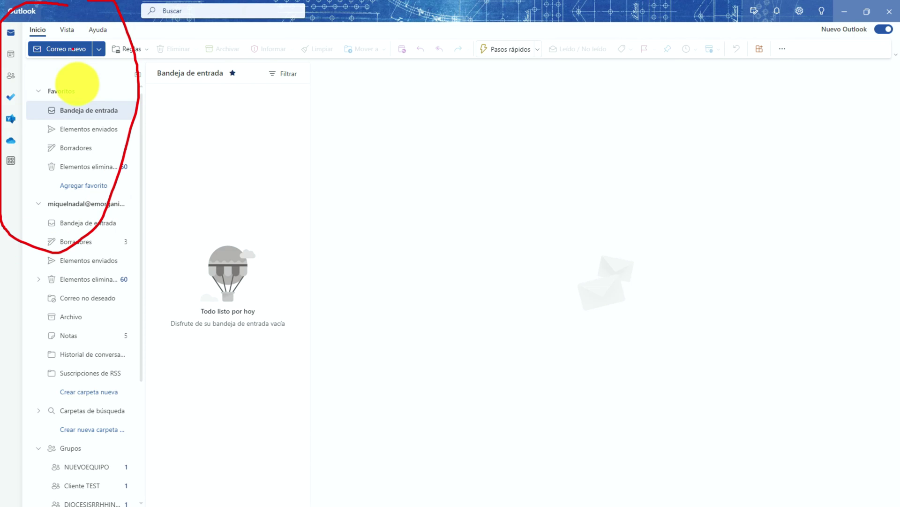
key(Escape)
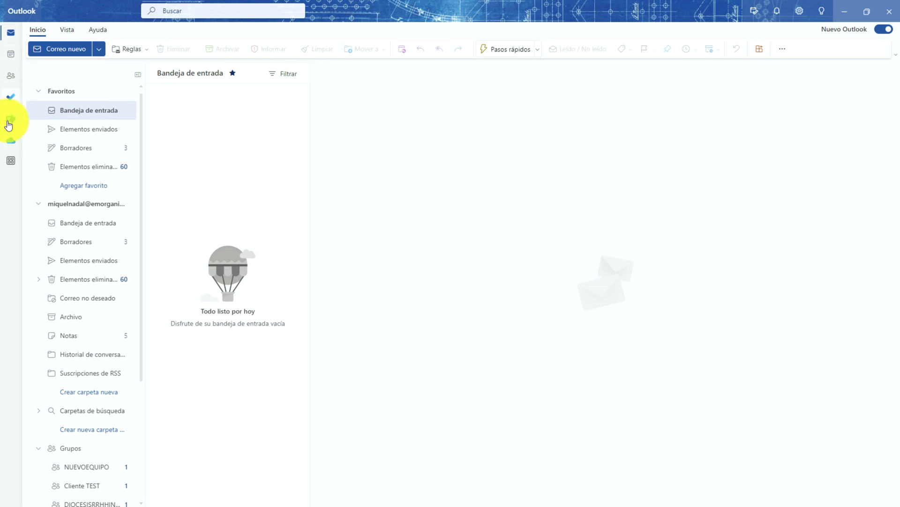
Start a blank email and examine its Loop components and additional commands, choosing the Sondeos add-in
click(64, 52)
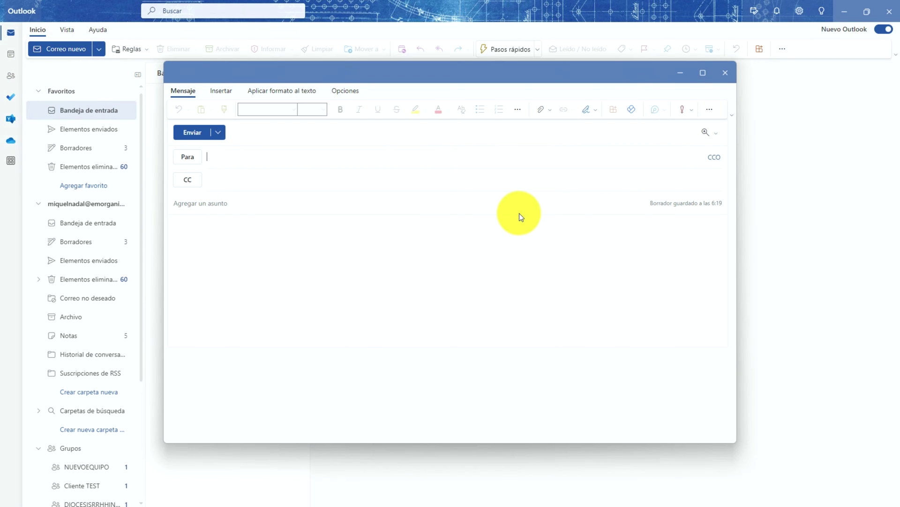
mouse_move(714, 89)
mouse_down()
mouse_move(466, 53)
mouse_move(151, 127)
mouse_move(563, 205)
mouse_move(689, 120)
mouse_move(663, 137)
mouse_up()
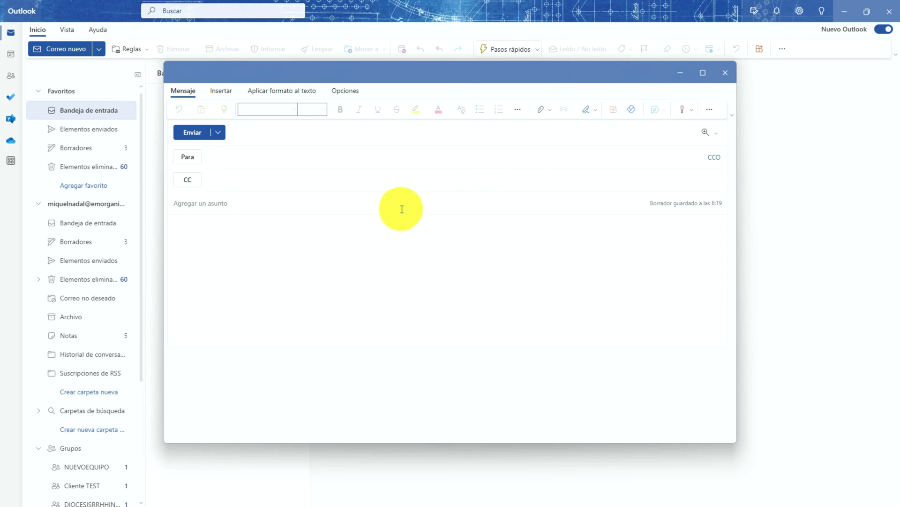
click(387, 227)
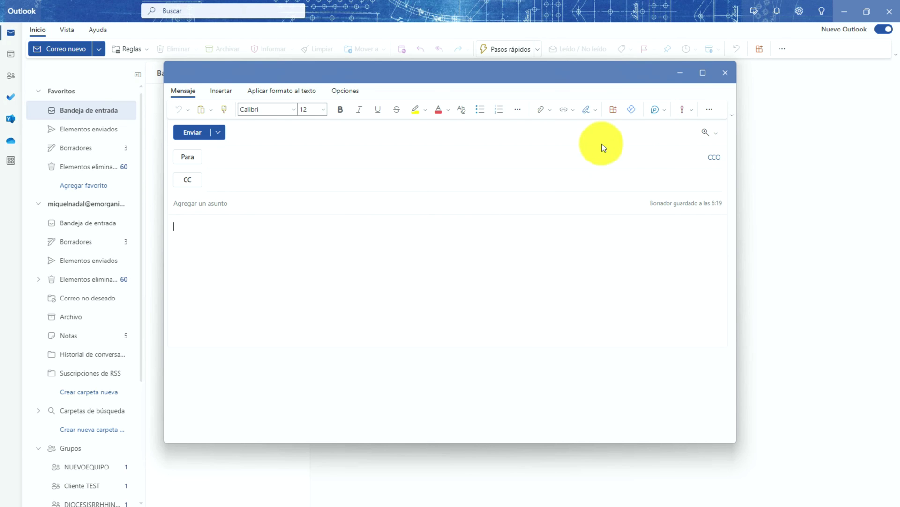
click(663, 109)
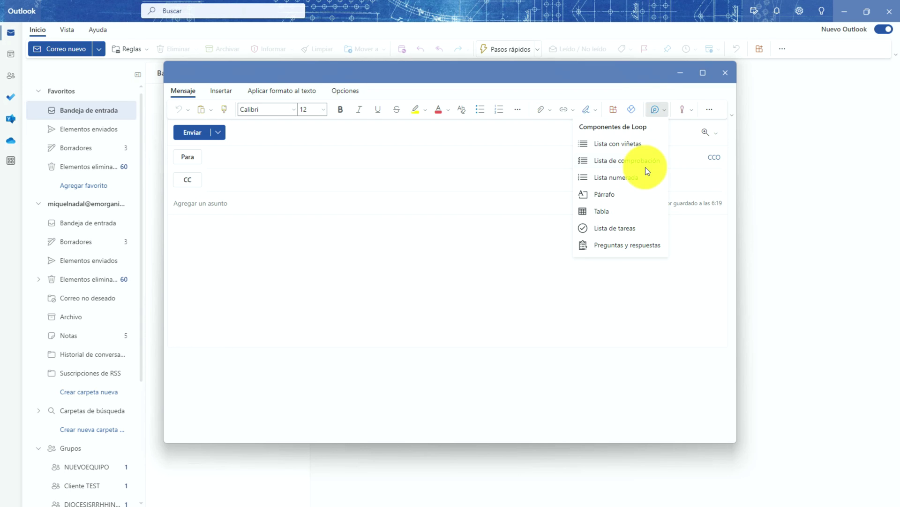
click(322, 245)
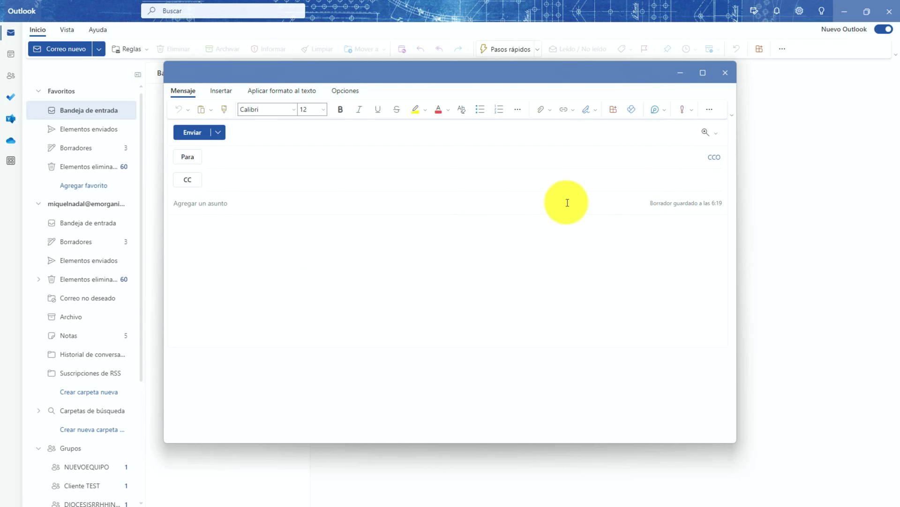
click(705, 116)
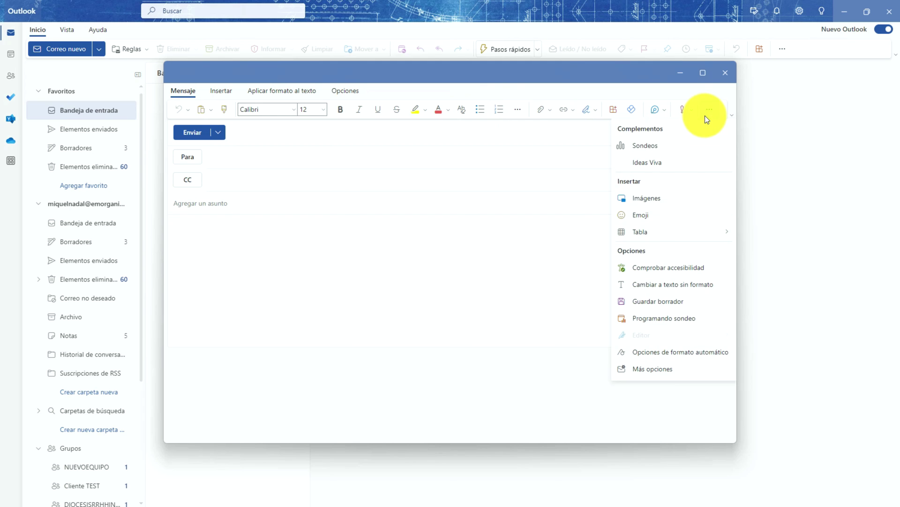
click(653, 147)
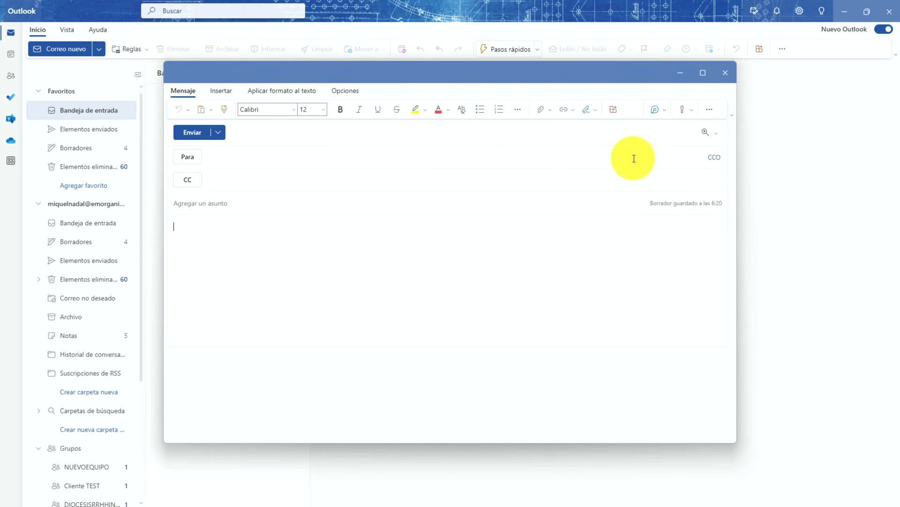
Open the Outlook add-ins catalogue from the email, look over the available add-ins, and close it
mouse_move(642, 90)
mouse_down()
mouse_move(591, 144)
mouse_move(657, 95)
mouse_move(653, 85)
mouse_up()
mouse_move(583, 204)
mouse_down()
mouse_move(607, 124)
mouse_move(626, 149)
mouse_up()
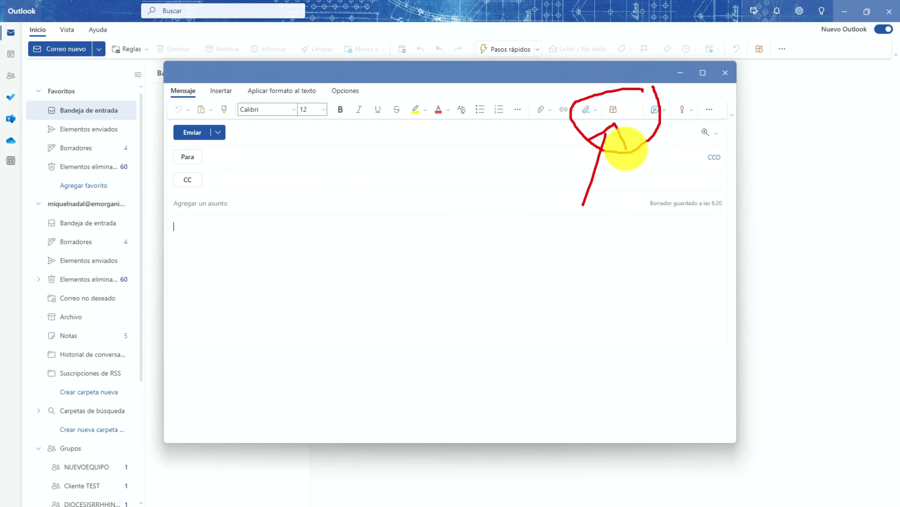
click(613, 115)
click(499, 36)
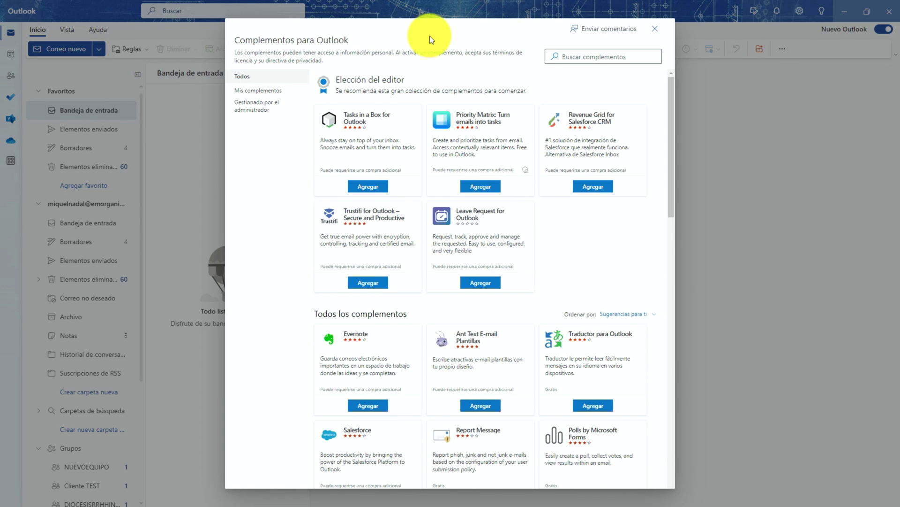
click(655, 29)
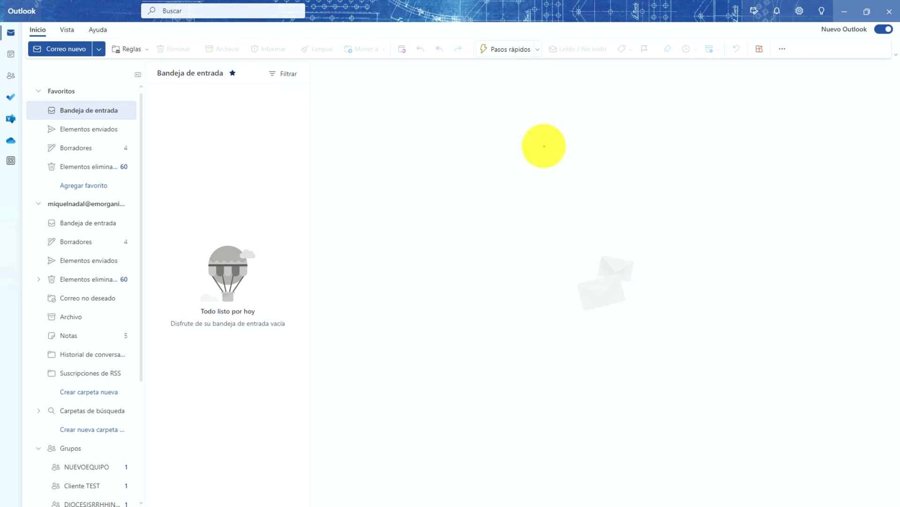
Show the side pane with the calendar and To Do tasks, review the task list, and close the pane
mouse_move(748, 6)
mouse_down()
mouse_move(714, 50)
mouse_move(789, 10)
mouse_up()
mouse_move(742, 202)
mouse_down()
mouse_move(753, 24)
mouse_move(767, 39)
mouse_up()
click(755, 11)
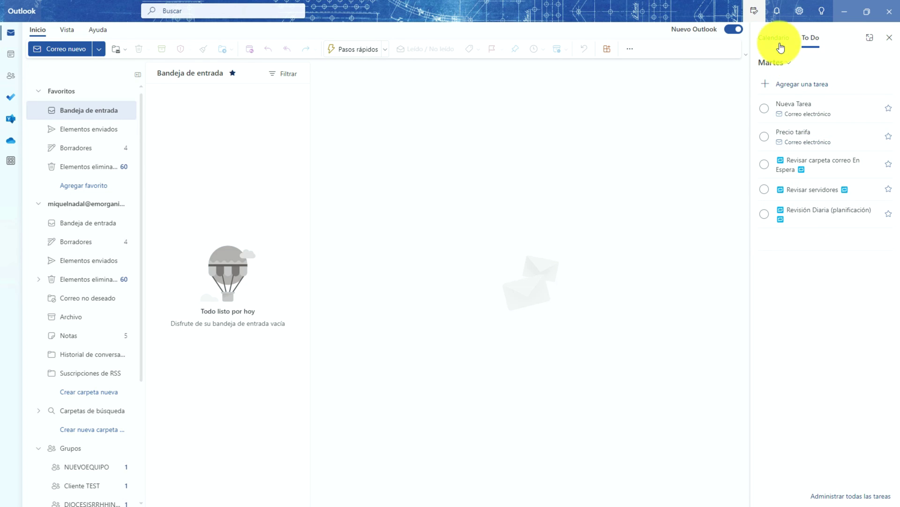
click(888, 40)
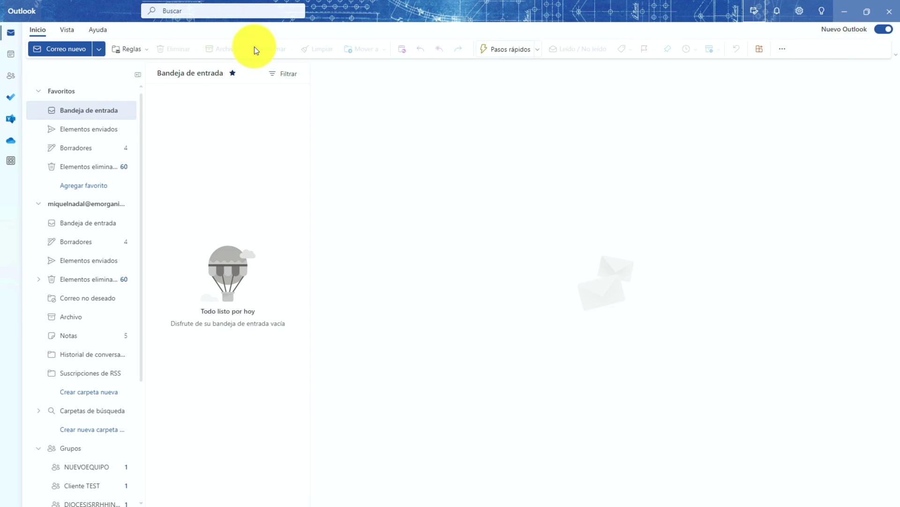